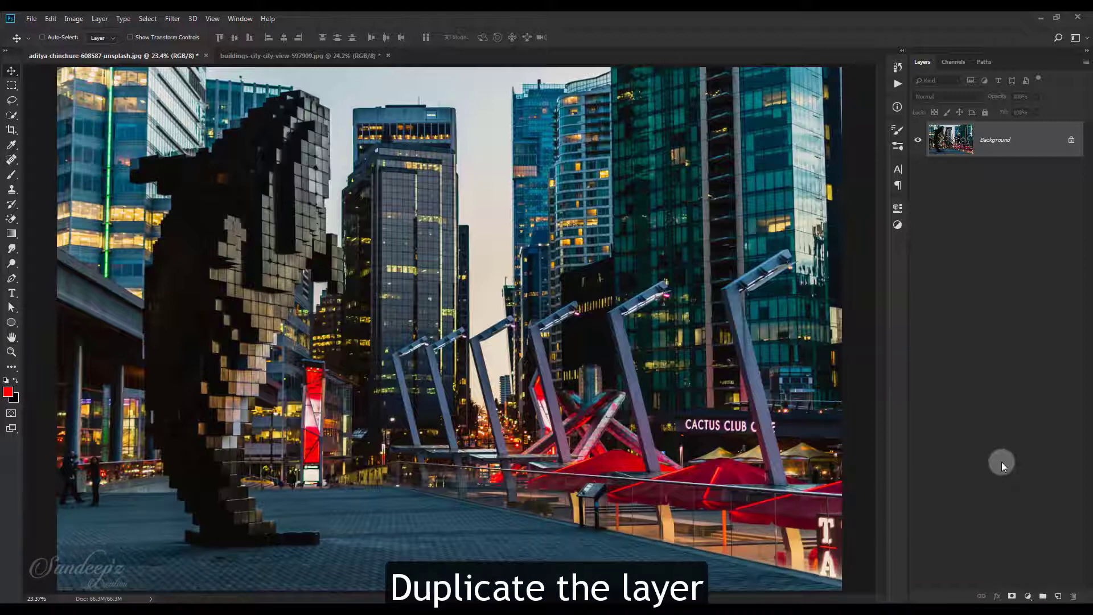
- Duplicate the Background layer with Ctrl+J and open the copy in the Camera Raw Filter
click(1004, 152)
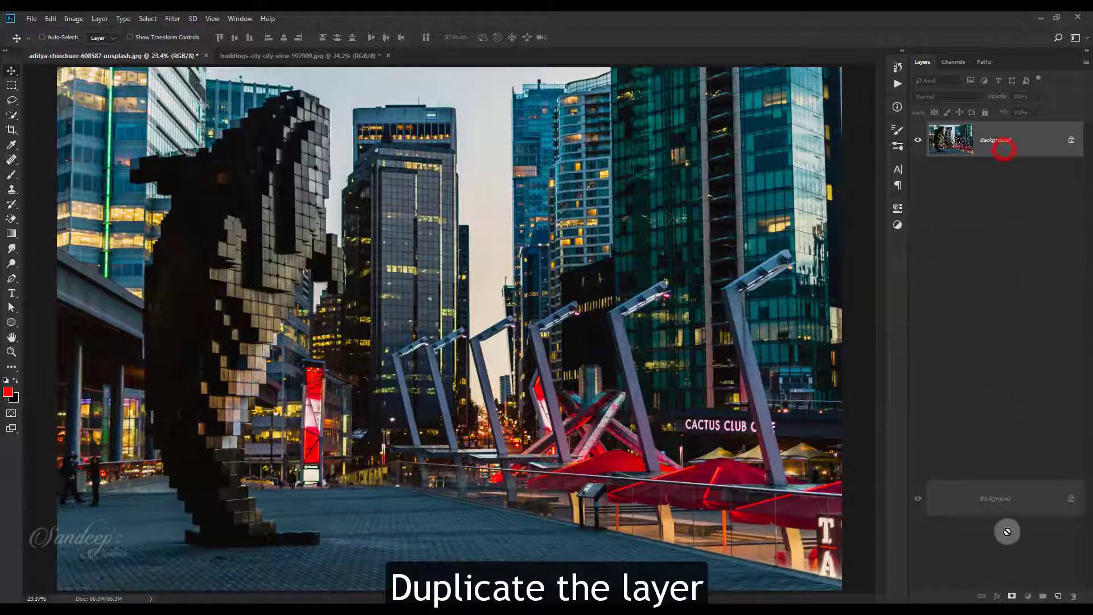
key(ctrl+j)
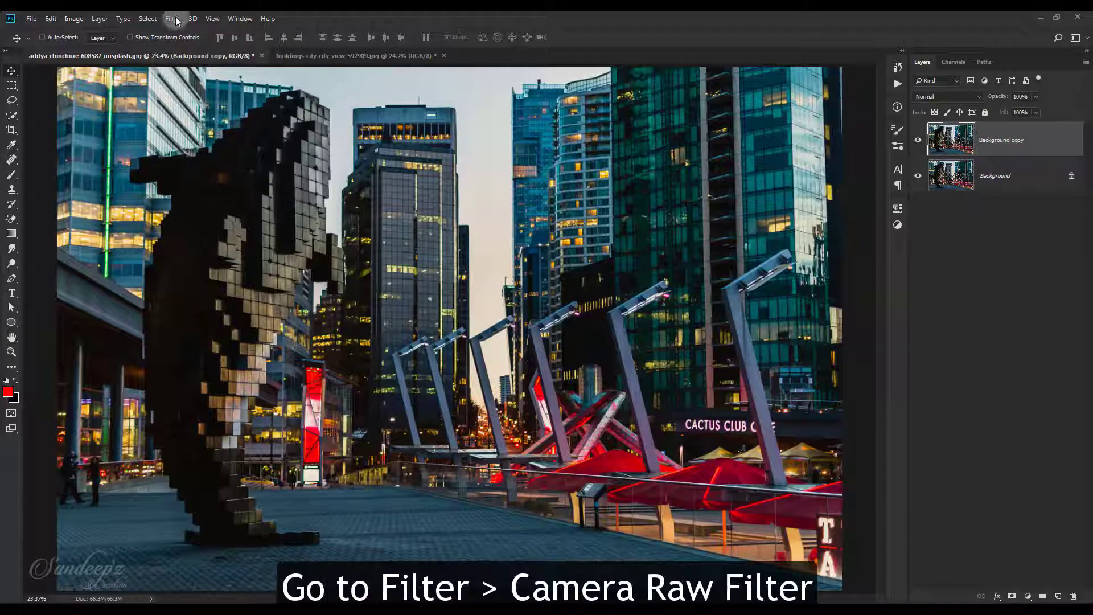
click(173, 18)
click(192, 88)
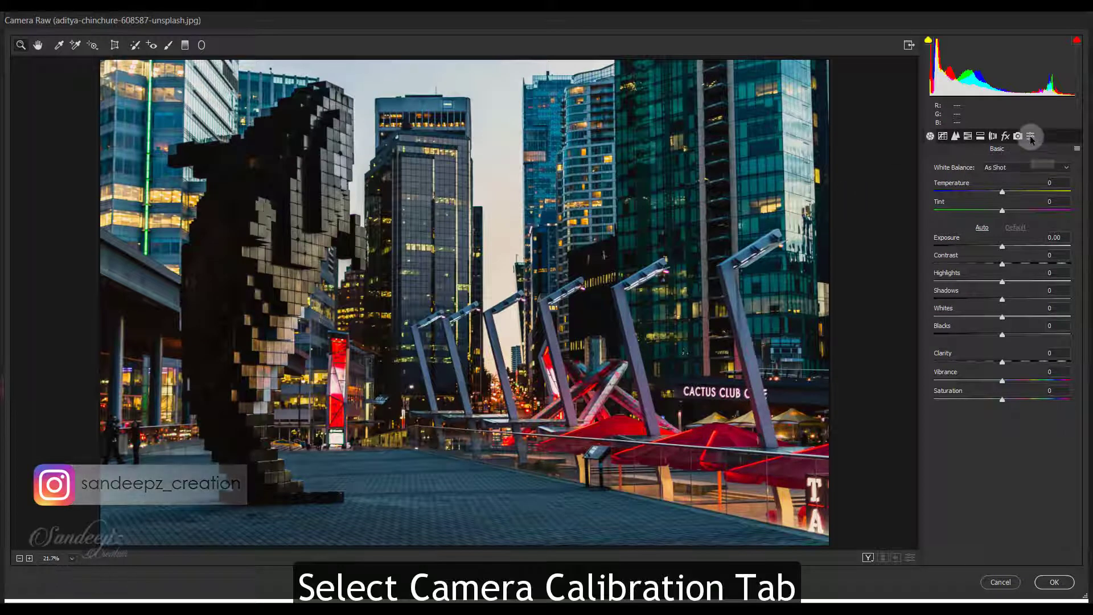
- In Camera Calibration, set Red Hue +100 and Green Hue -100, lower their saturations, and lower Blue Hue
click(1017, 136)
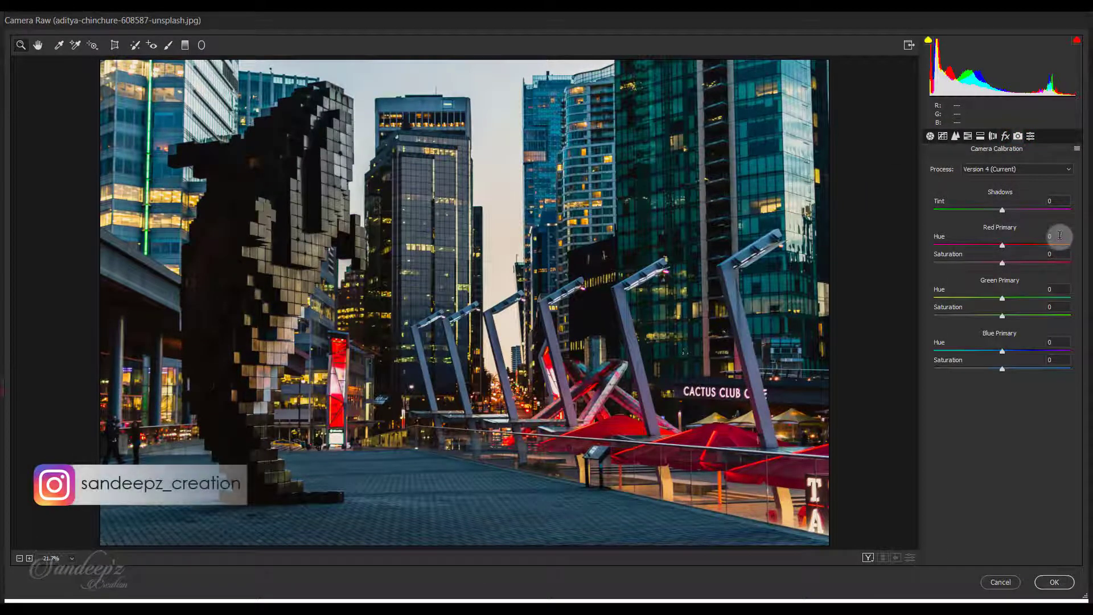
click(1052, 236)
drag(1002, 245, 1088, 260)
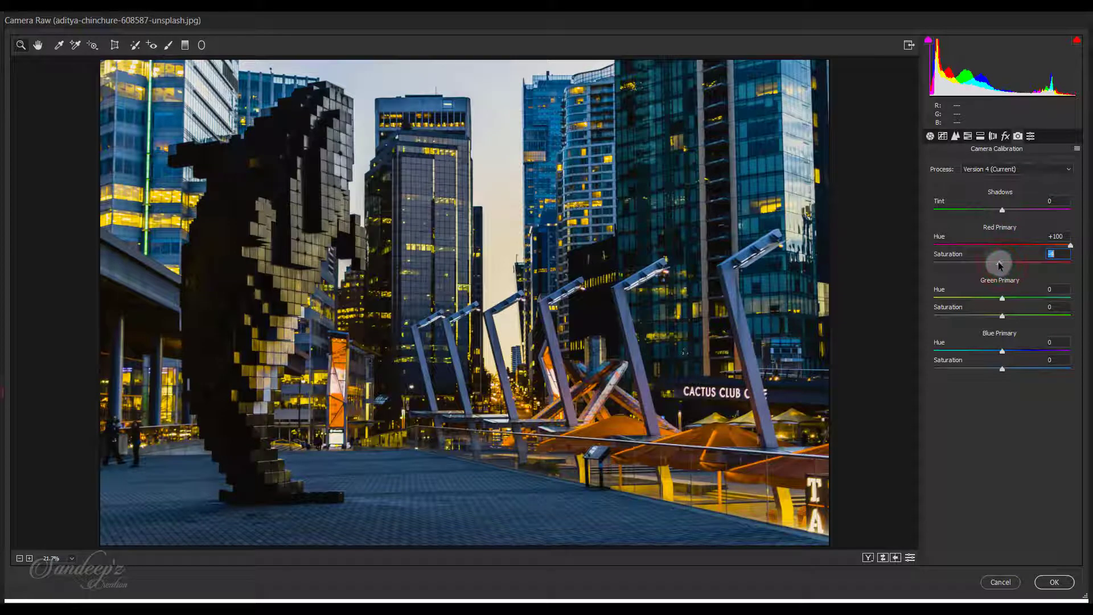
drag(999, 266, 997, 264)
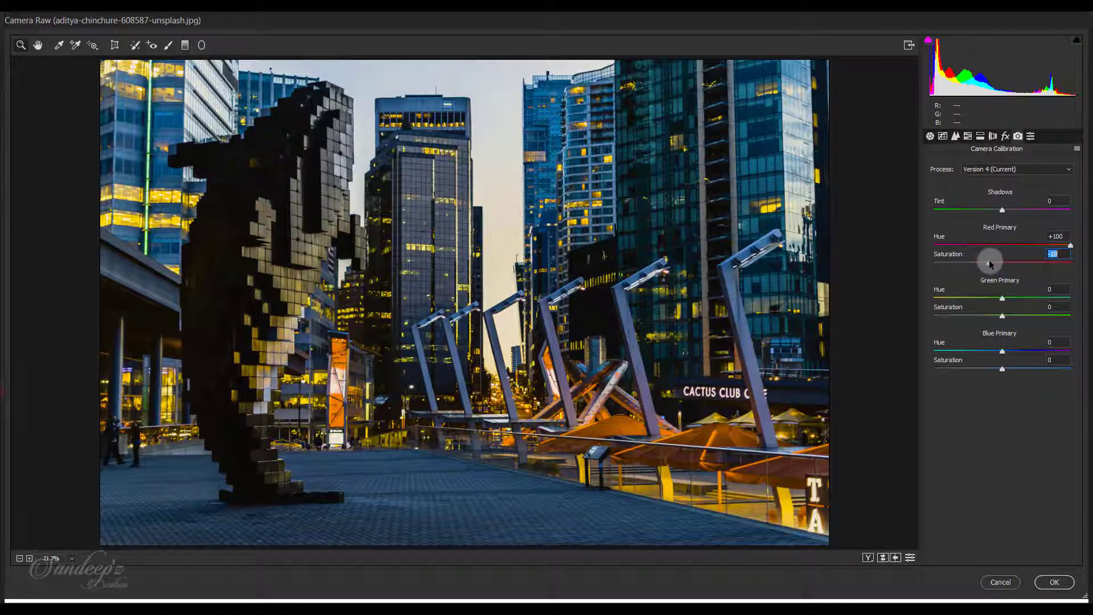
click(1053, 289)
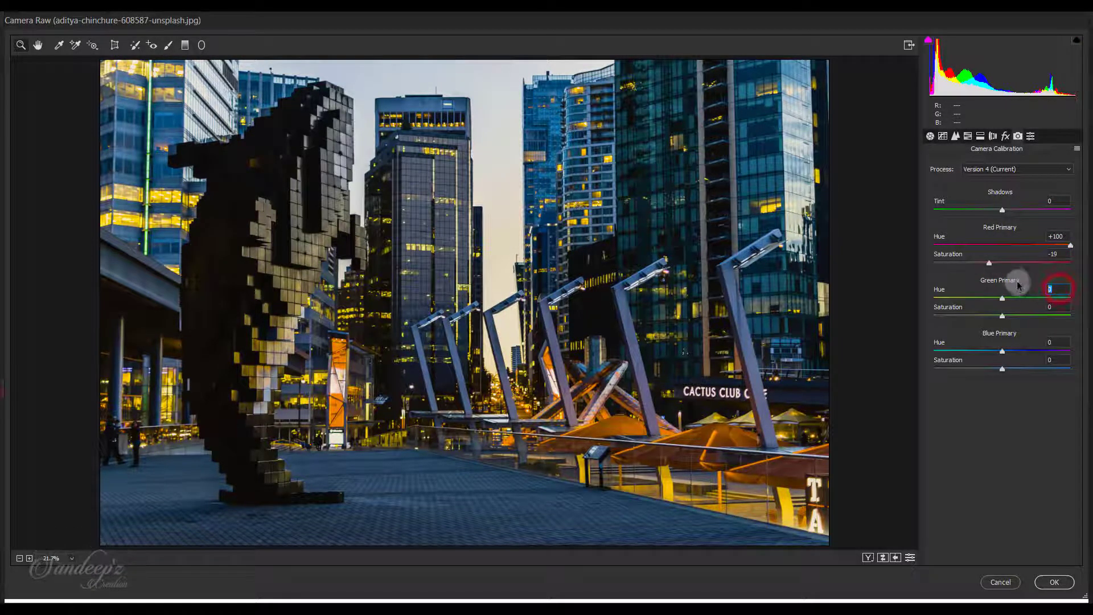
drag(1002, 300, 920, 296)
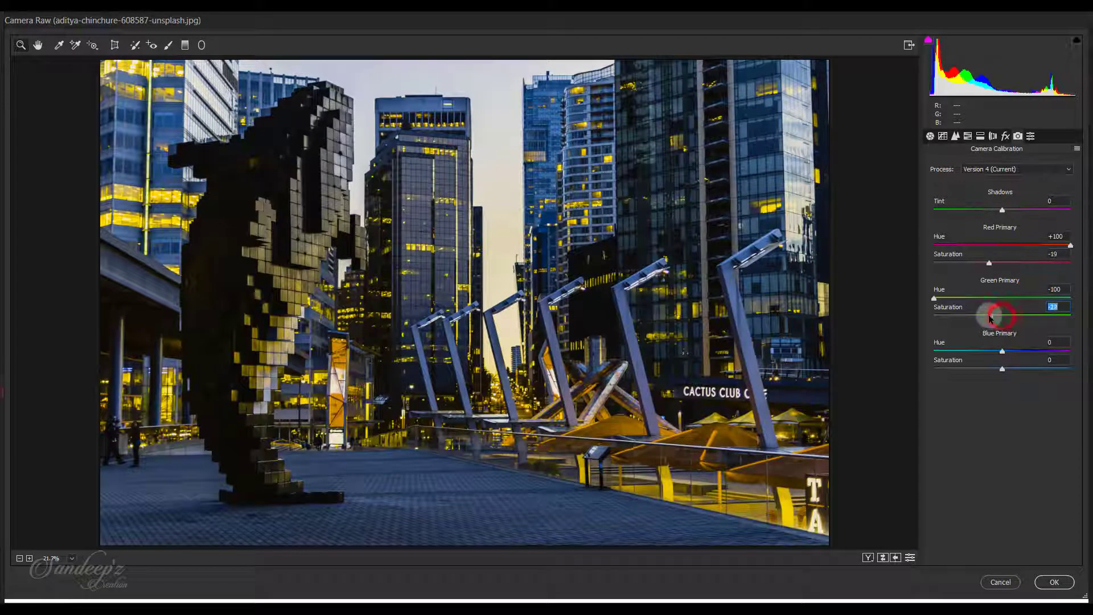
drag(989, 318, 980, 316)
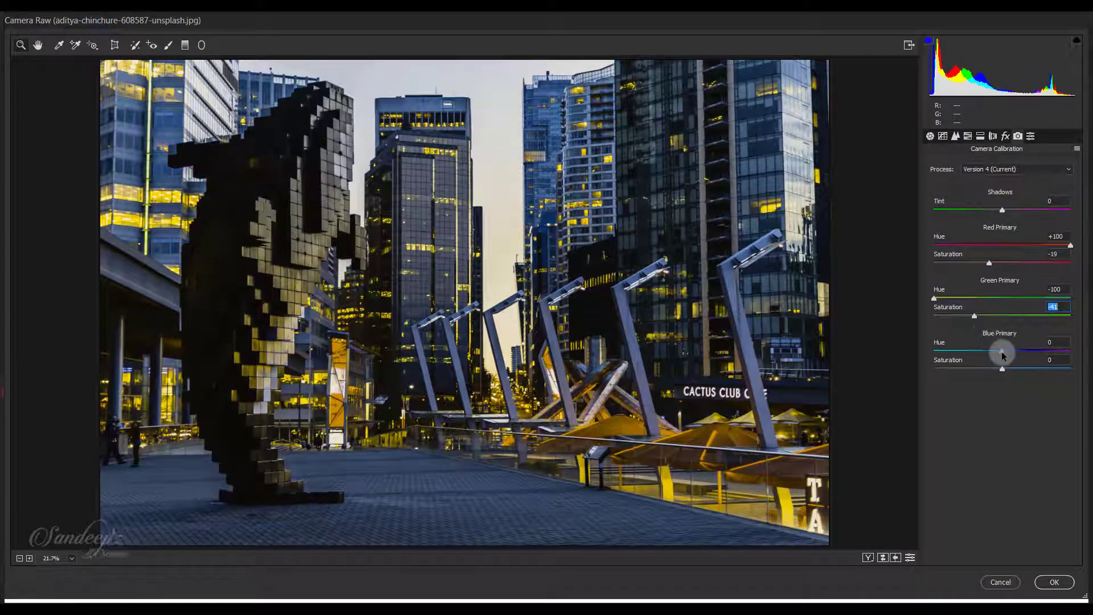
drag(1002, 352, 979, 351)
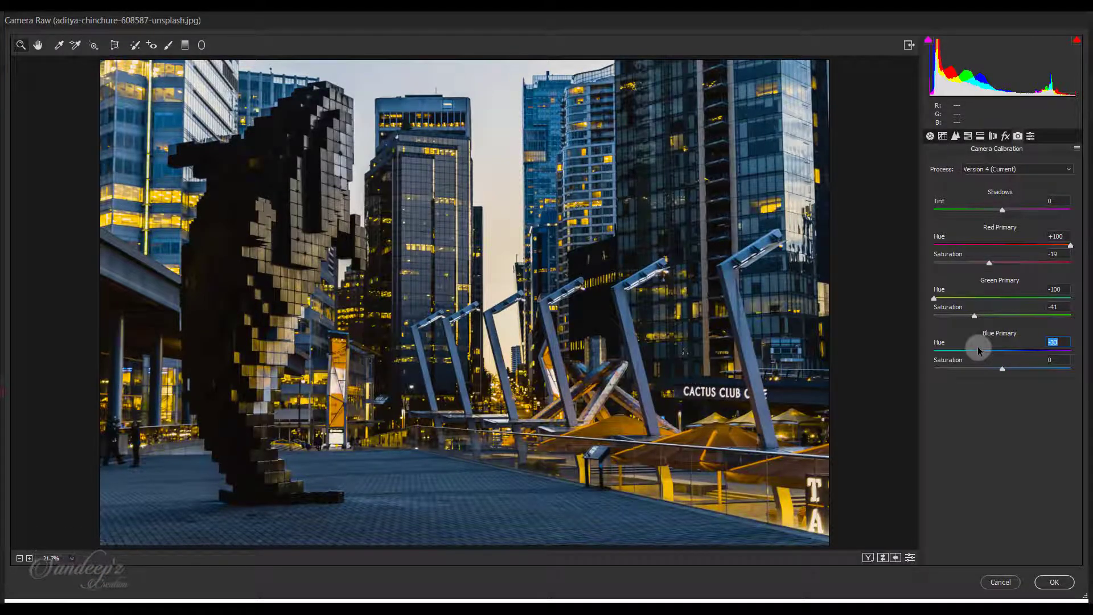
- Set HSL saturation to -100 for every colour except Yellows, then set Blue Primary Hue to -33
click(968, 137)
click(971, 185)
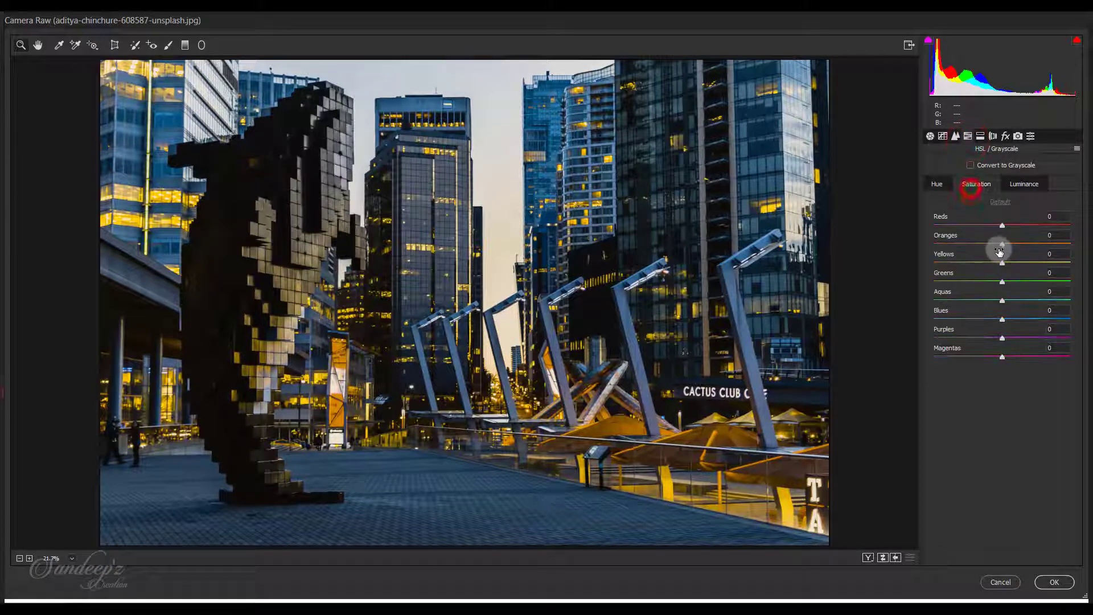
drag(1001, 225, 923, 228)
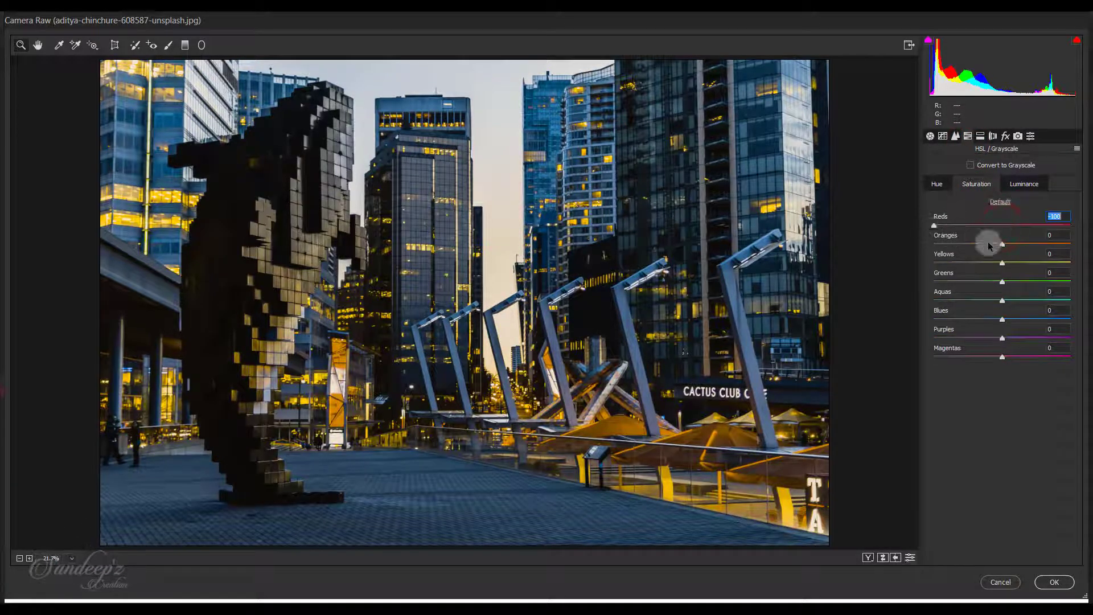
drag(1001, 244, 919, 244)
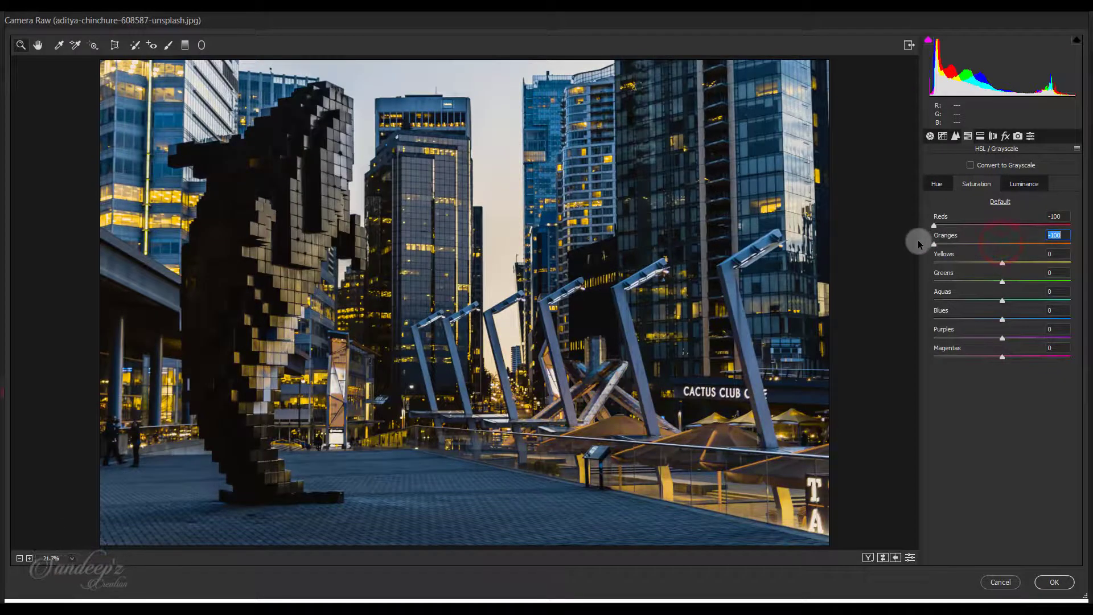
drag(1003, 282, 910, 282)
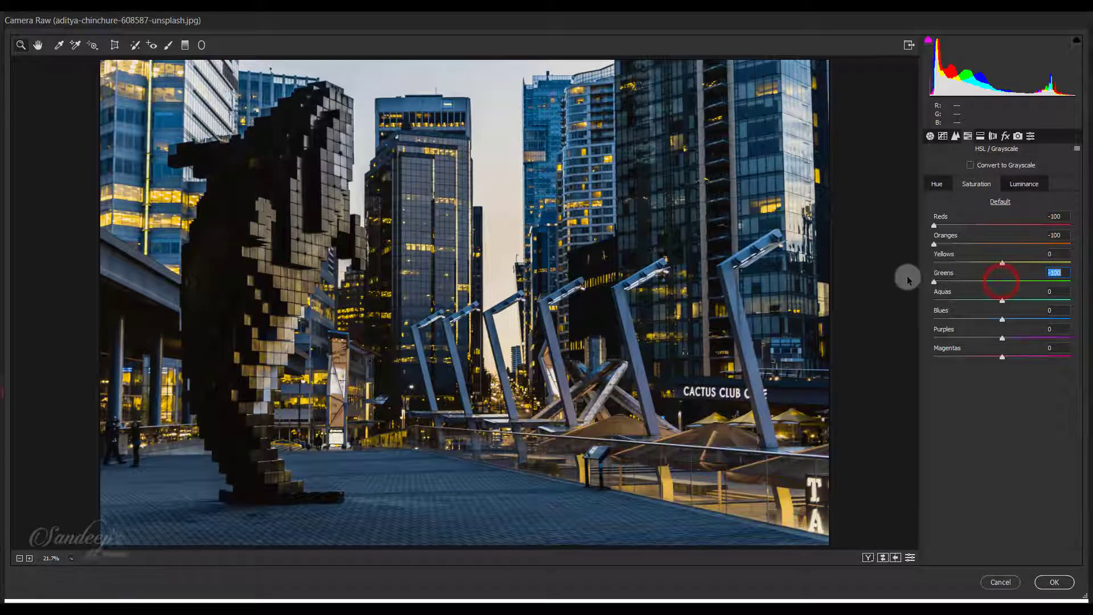
drag(1001, 304, 889, 299)
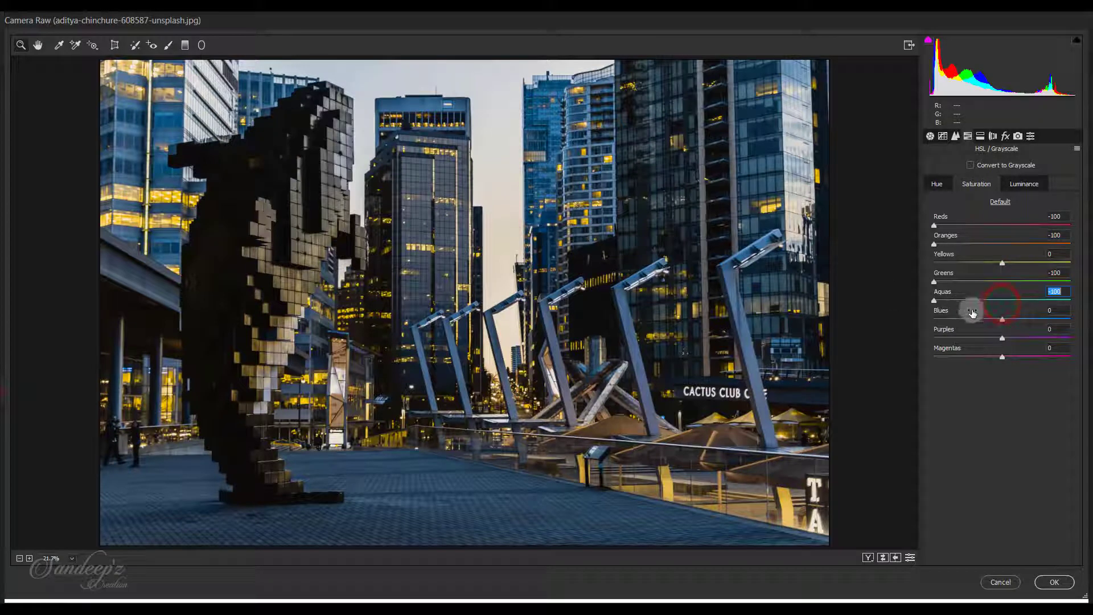
drag(1002, 319, 920, 319)
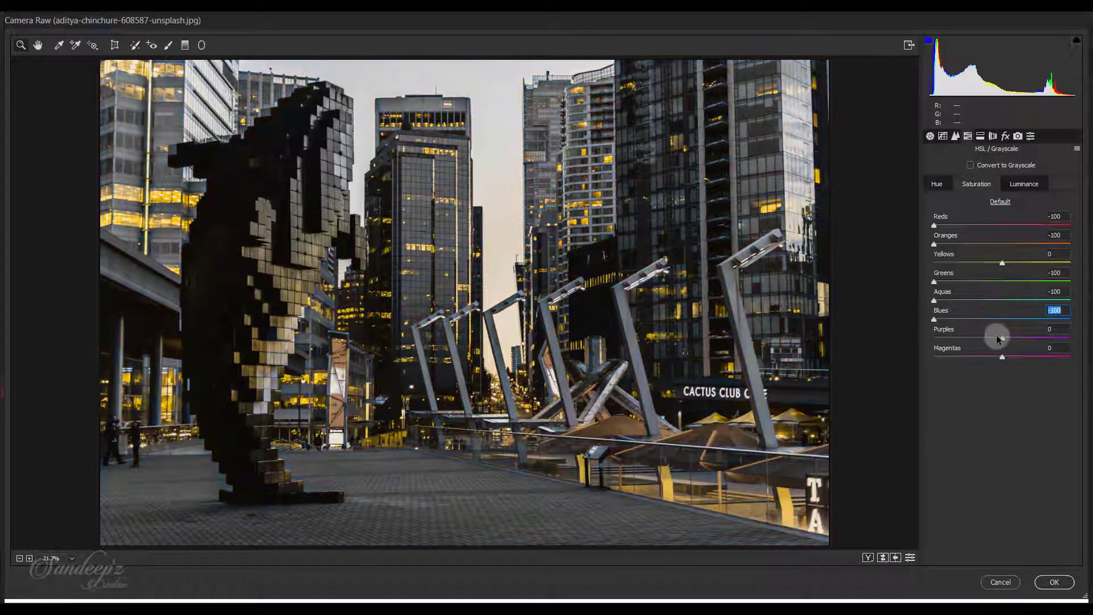
drag(991, 340, 883, 324)
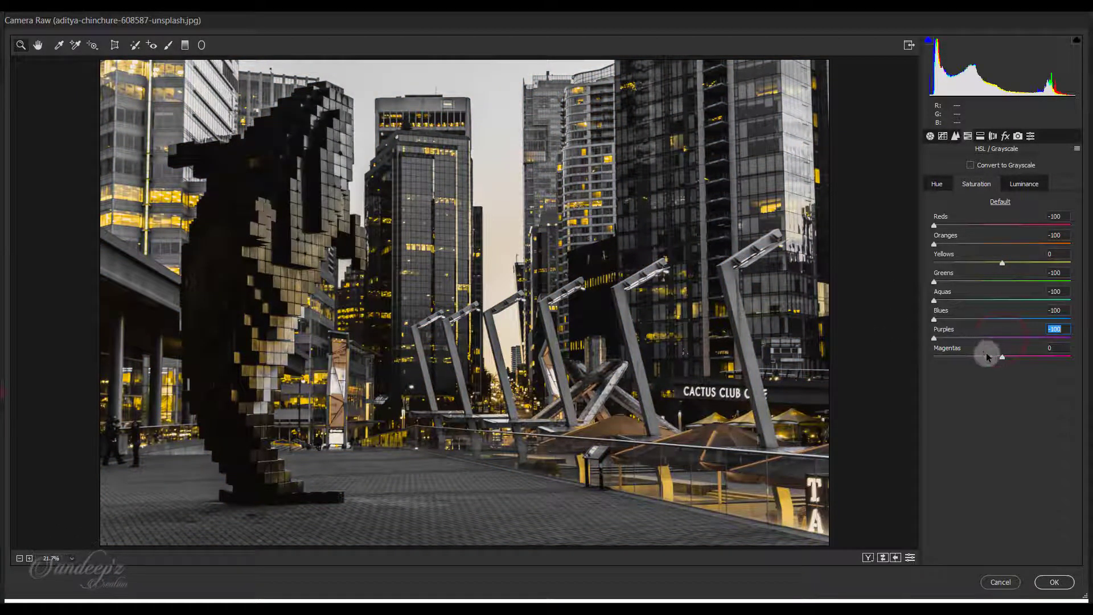
drag(1000, 357, 922, 344)
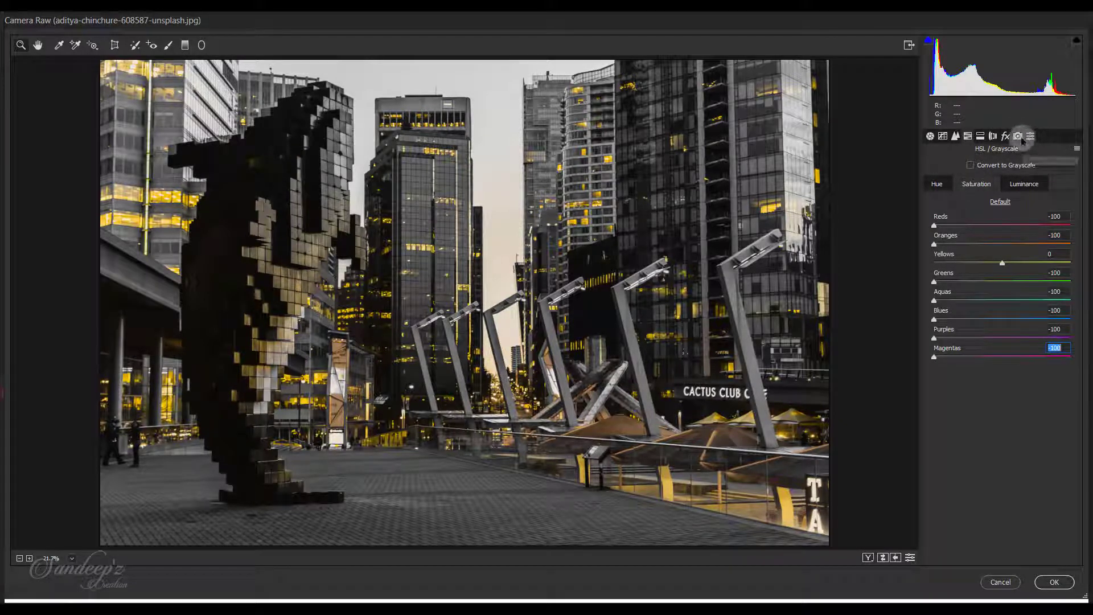
click(1017, 136)
mouse_move(1002, 351)
mouse_down()
mouse_move(980, 351)
mouse_move(1088, 370)
mouse_move(1007, 371)
mouse_up()
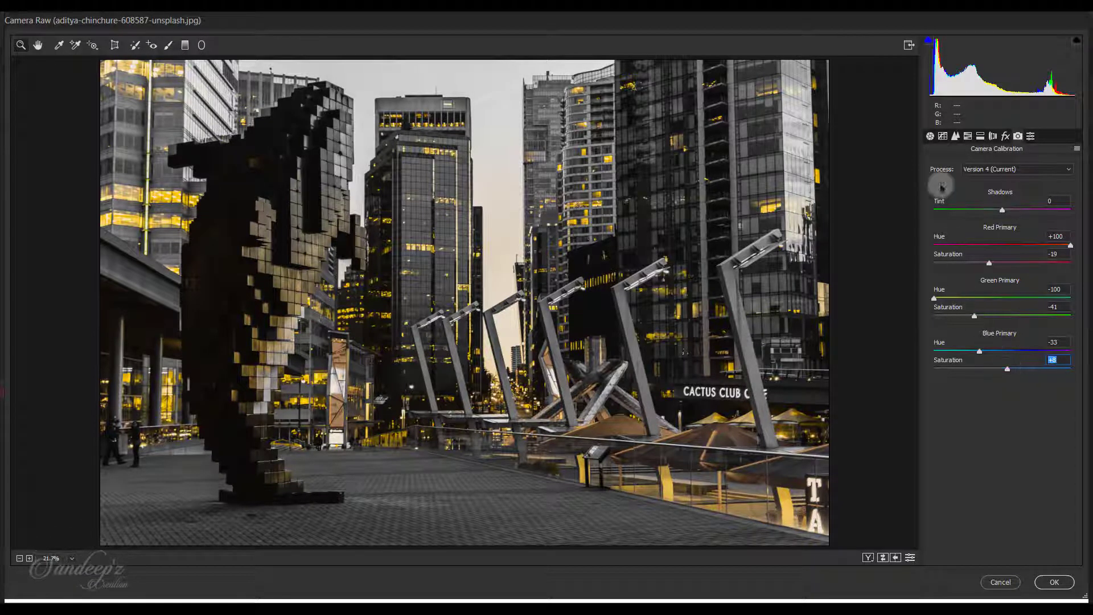
- In Basic, lower Shadows slightly and drag Blacks down to -23
click(930, 136)
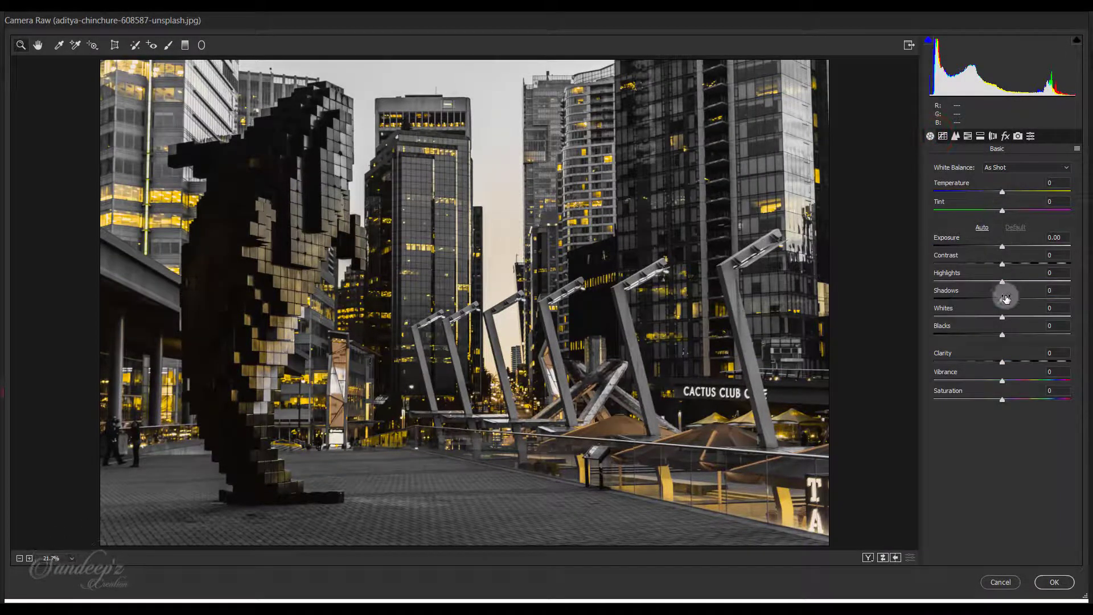
drag(981, 301, 974, 300)
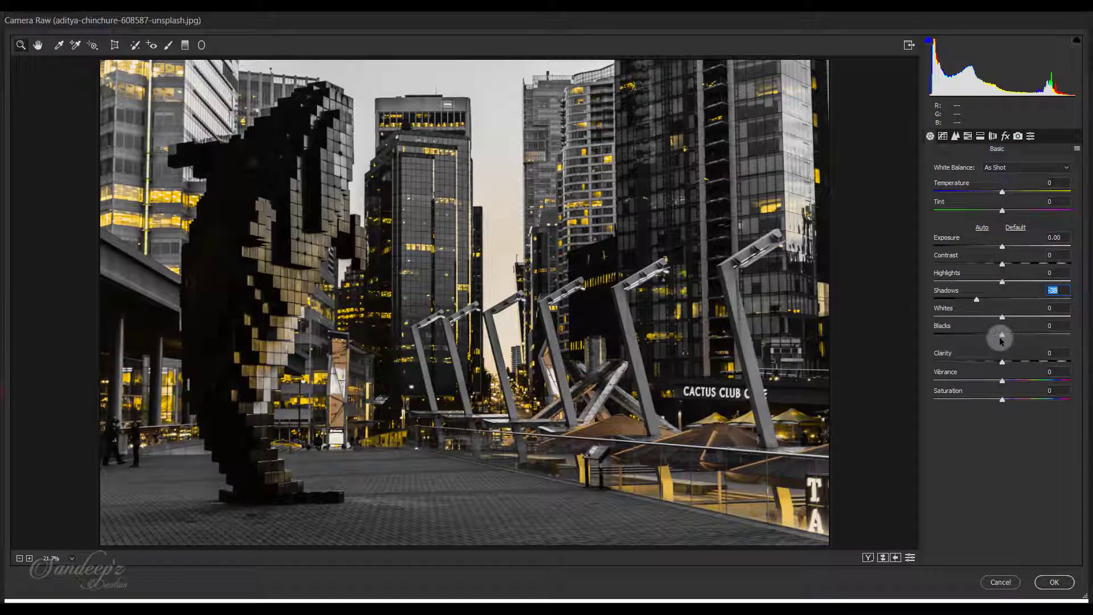
drag(1002, 335, 986, 334)
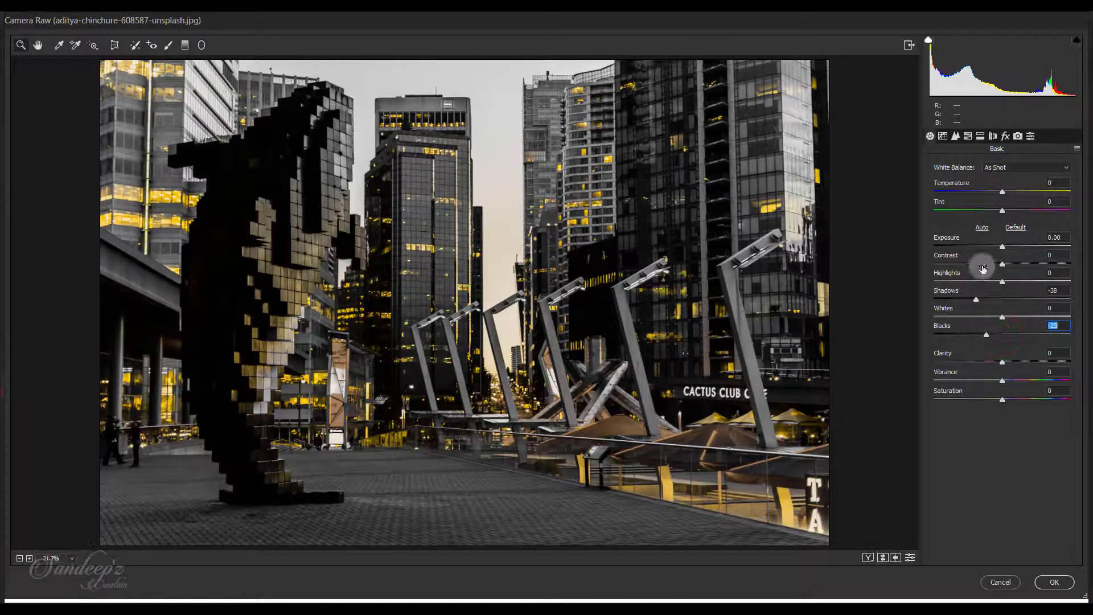
- Raise the tone curve's bottom-left point to output 24 and show the Before/After view
click(942, 136)
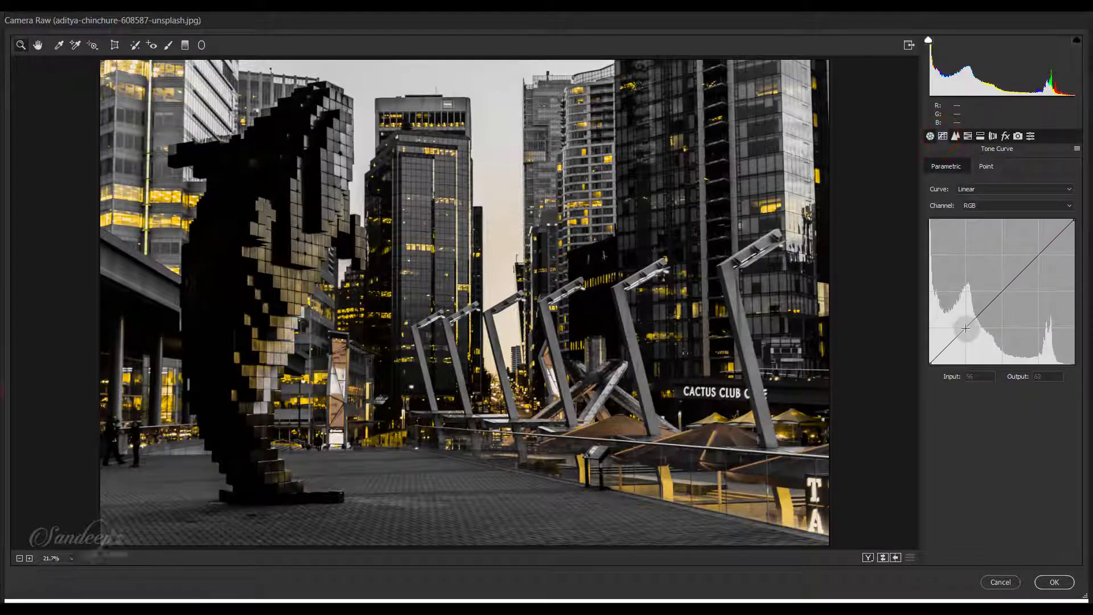
click(966, 329)
click(931, 362)
drag(931, 362, 916, 348)
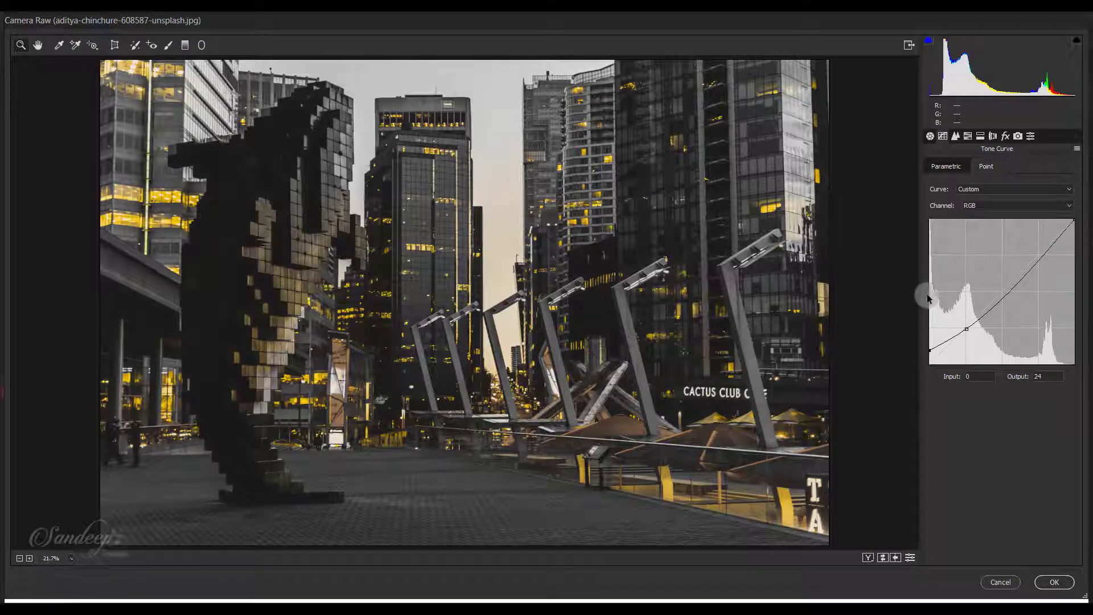
click(867, 557)
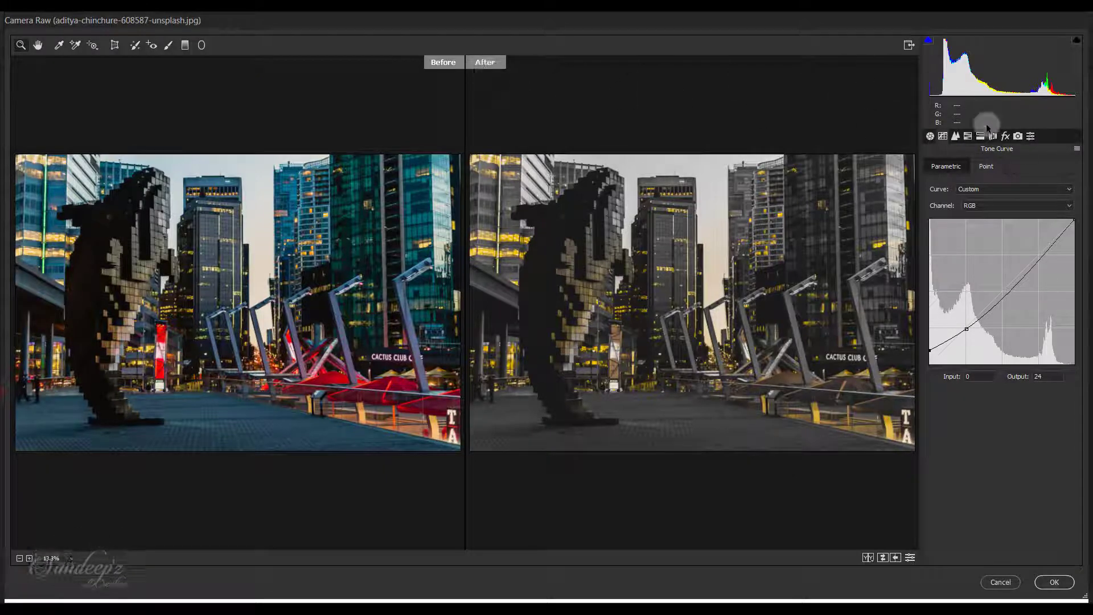
- Save the grade as a new preset named 'Yellow & Black' and apply Camera Raw to the layer
click(1029, 137)
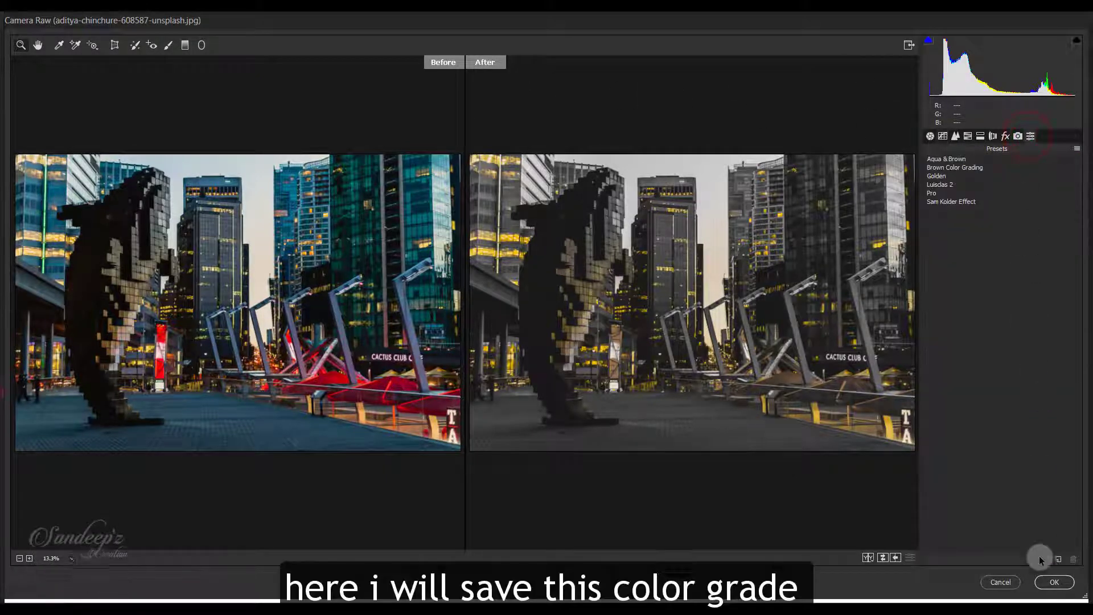
click(1057, 560)
text(Yellow &)
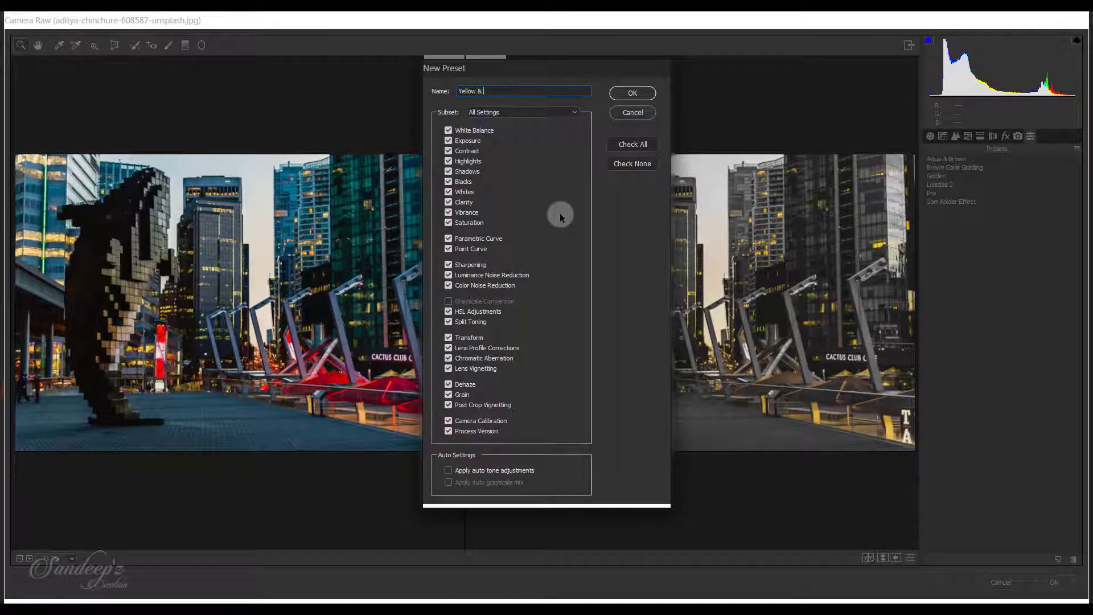
text(Black)
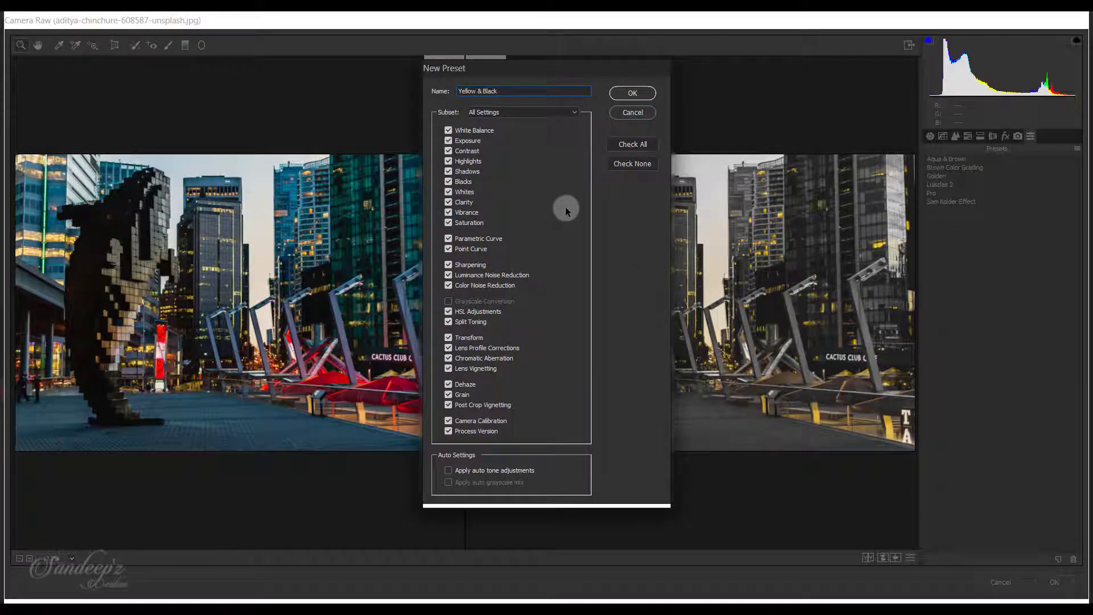
click(633, 93)
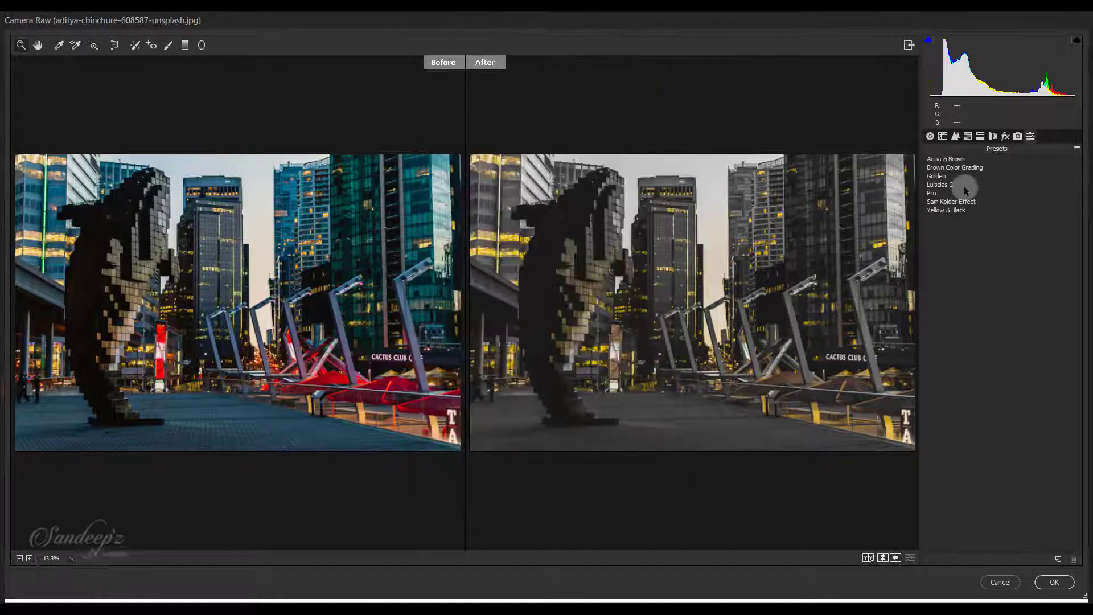
click(1052, 581)
- In the night city photo, duplicate the Background layer and open the copy in Camera Raw Filter
click(918, 141)
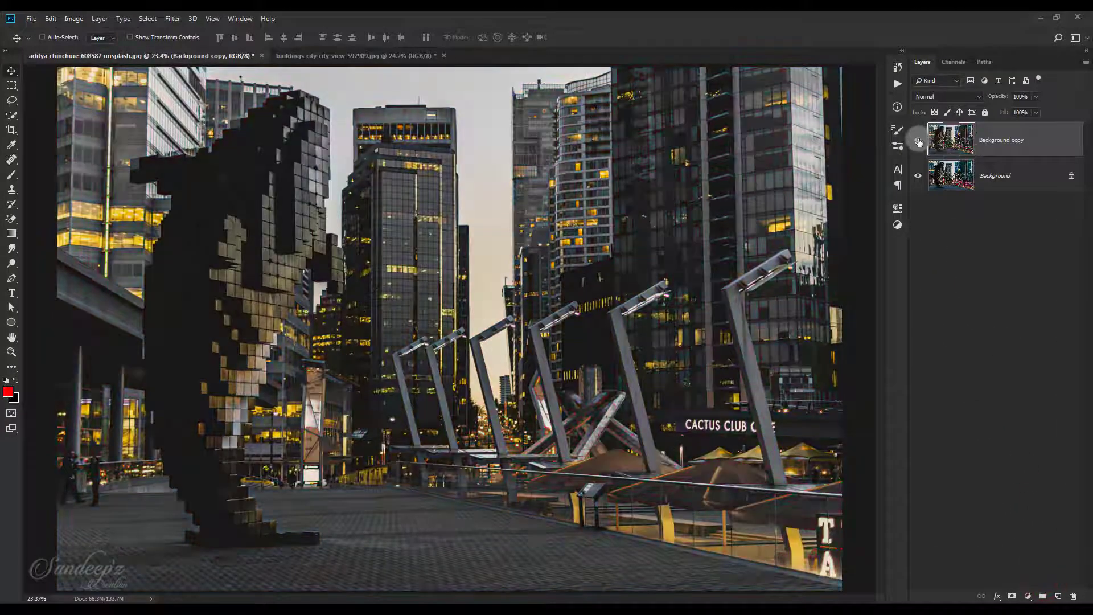
click(918, 141)
click(394, 56)
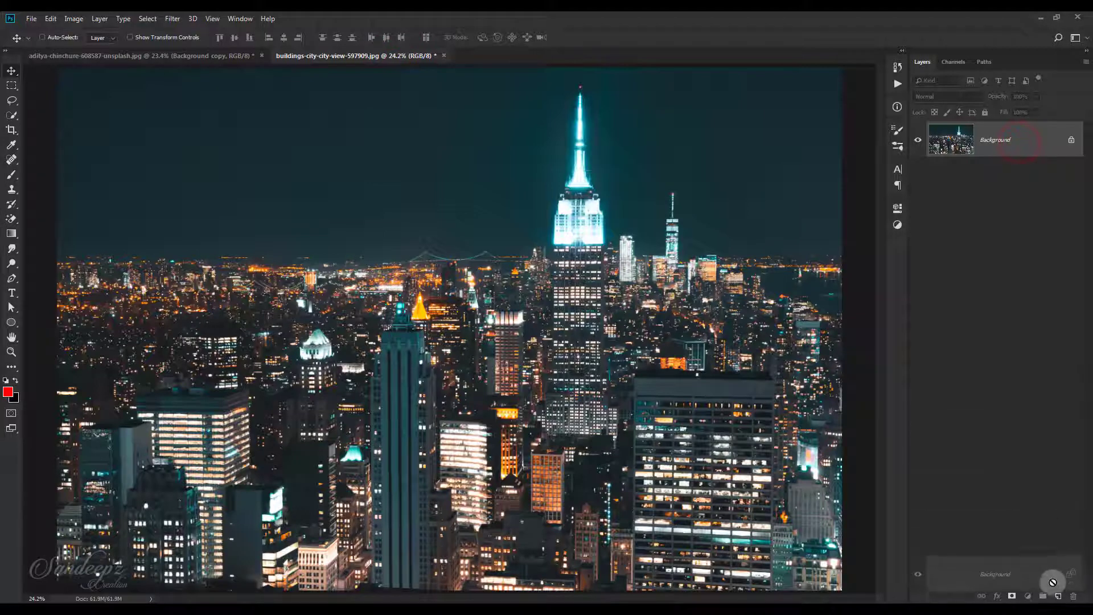
drag(1019, 145, 1058, 596)
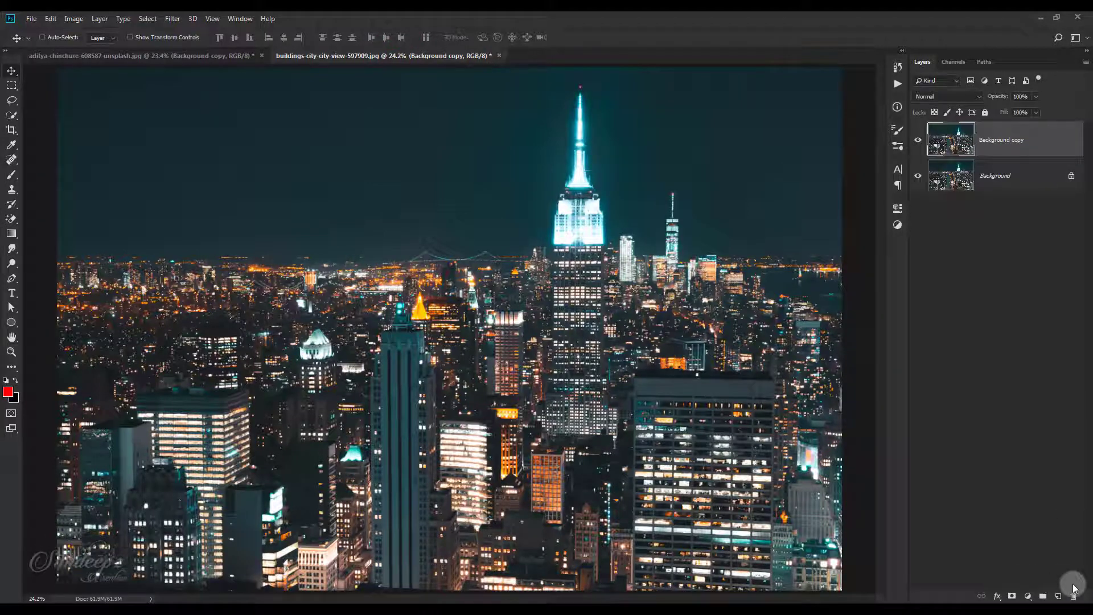
click(179, 20)
click(180, 89)
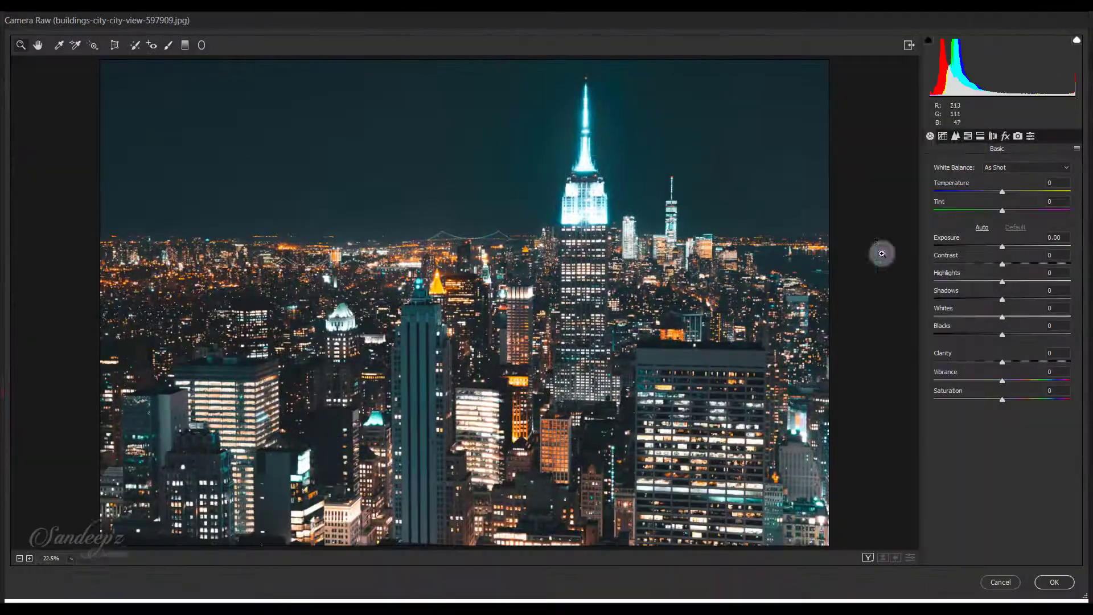
- Apply the Yellow & Black preset, set Shadows to -50, and raise the curve's black point to 30
click(1029, 137)
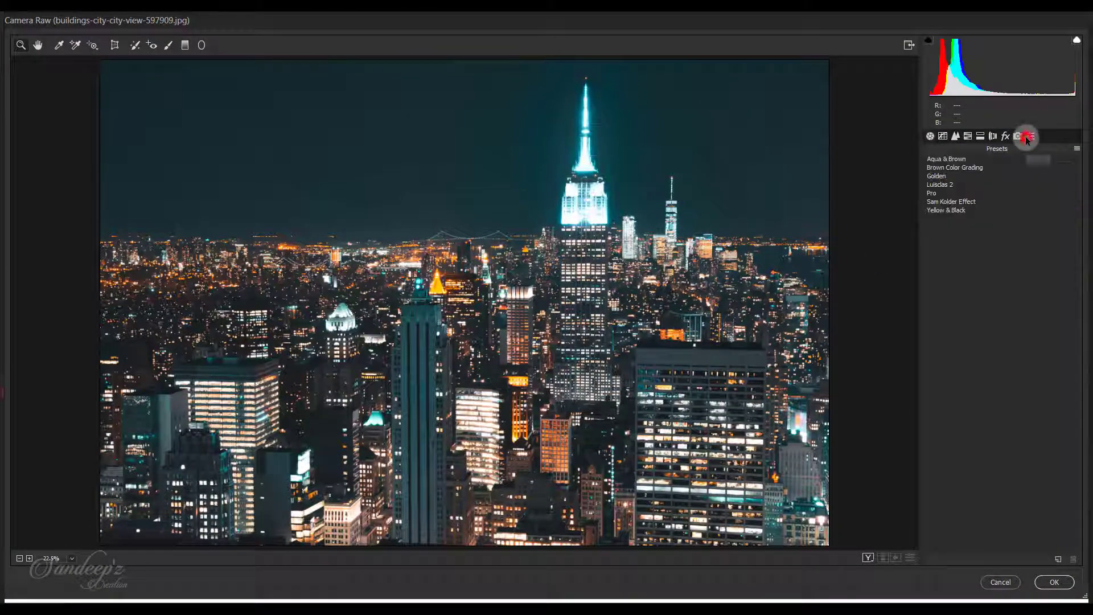
click(948, 210)
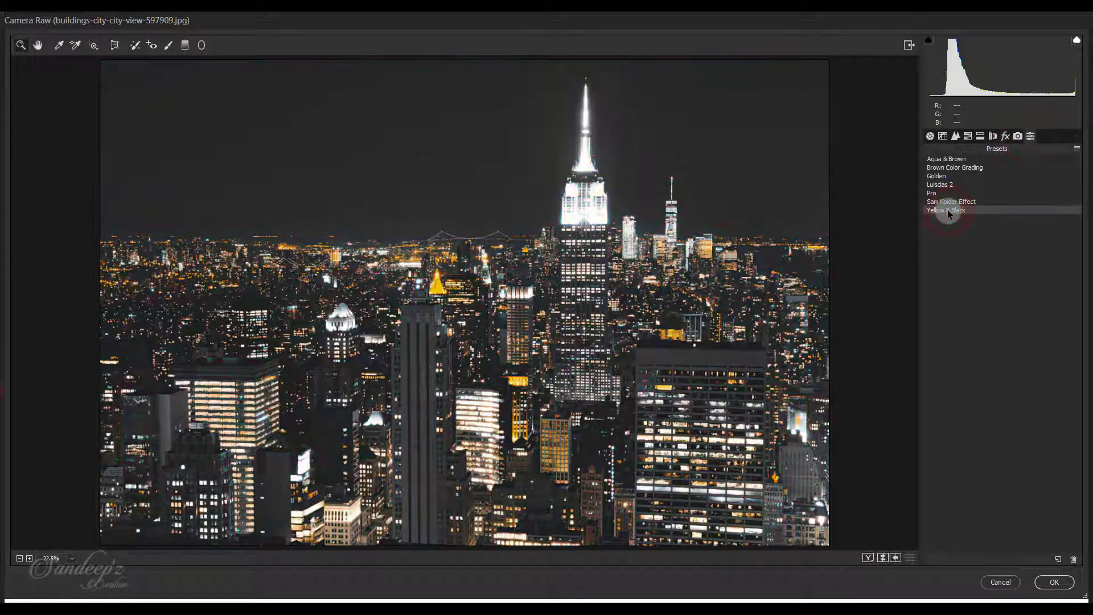
click(931, 137)
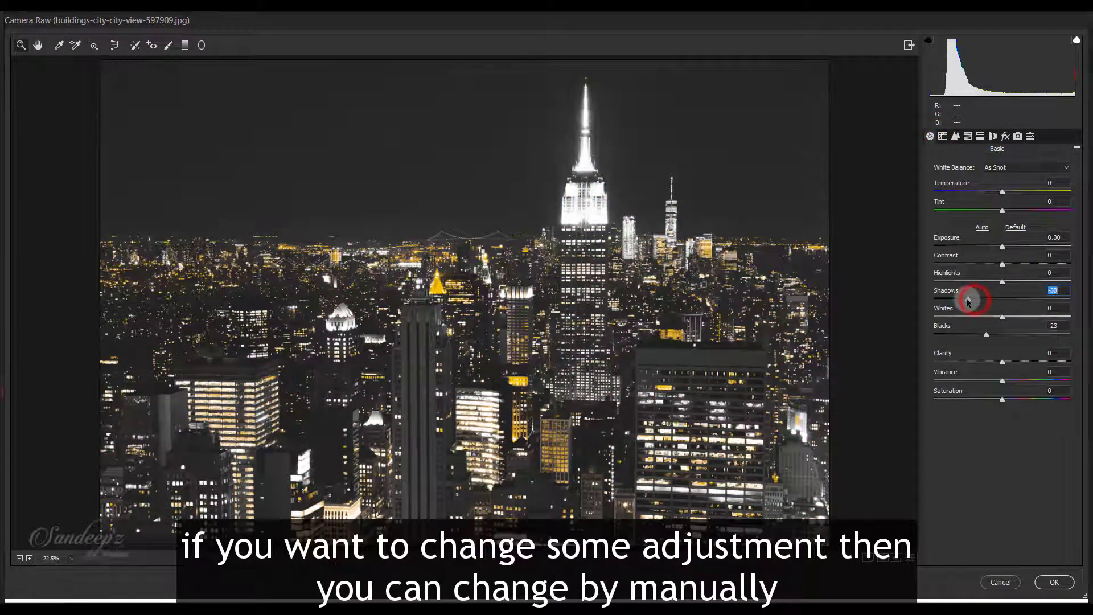
drag(967, 301, 969, 301)
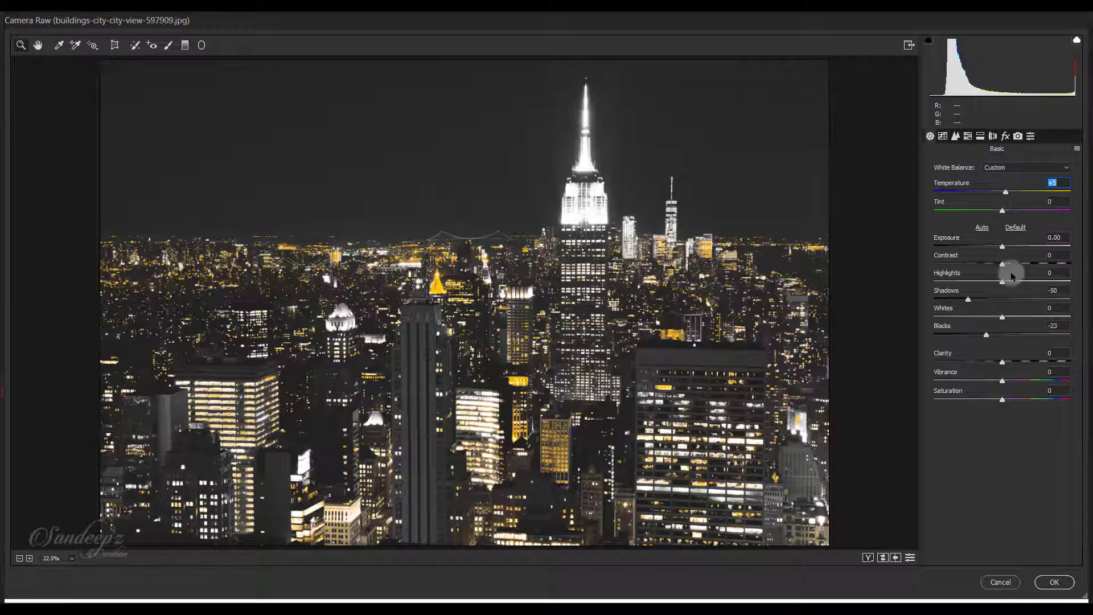
click(943, 136)
mouse_move(929, 361)
mouse_down()
mouse_move(930, 345)
mouse_move(917, 343)
mouse_up()
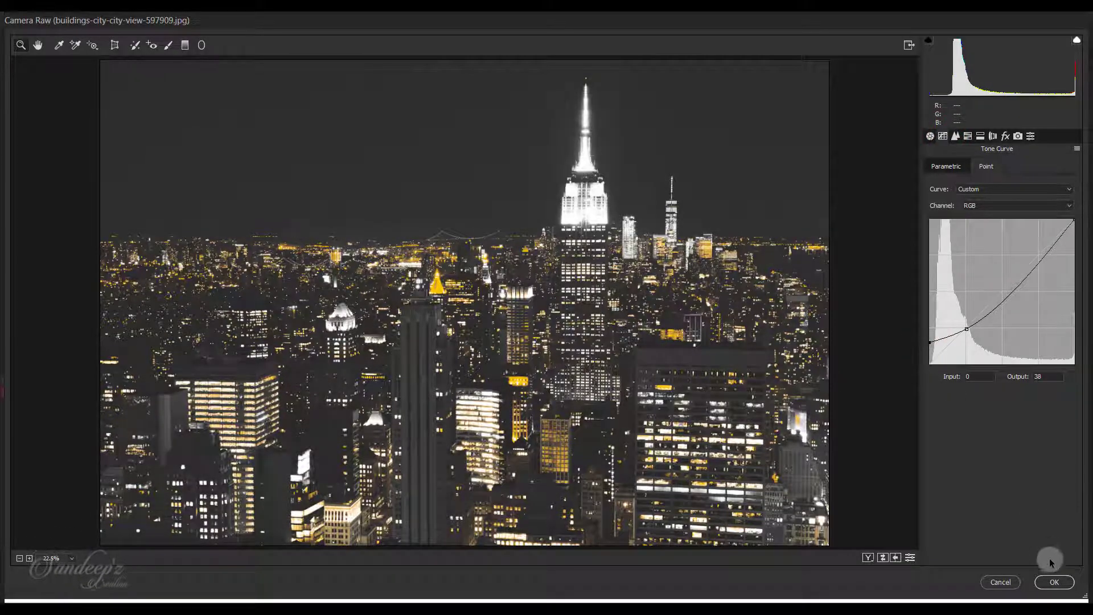
click(1053, 581)
click(918, 140)
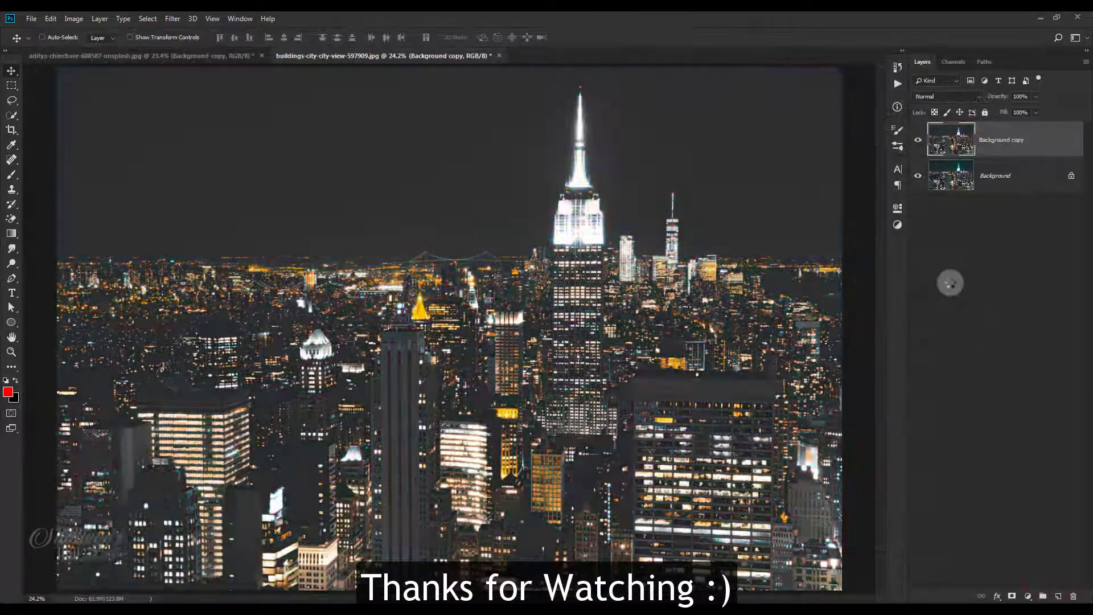
click(919, 141)
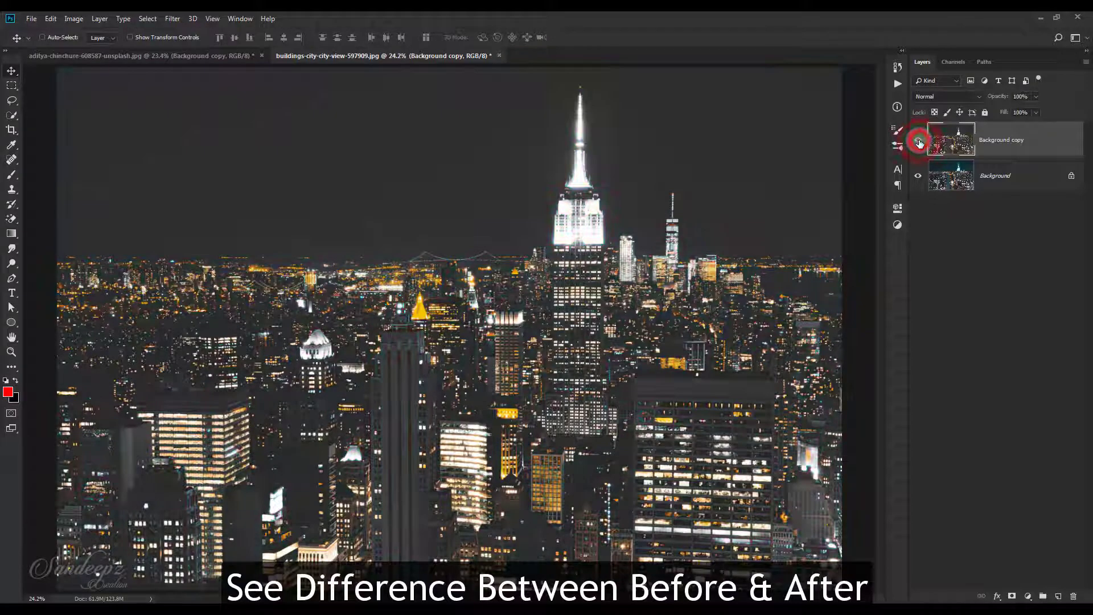
click(918, 141)
click(918, 141)
click(918, 141)
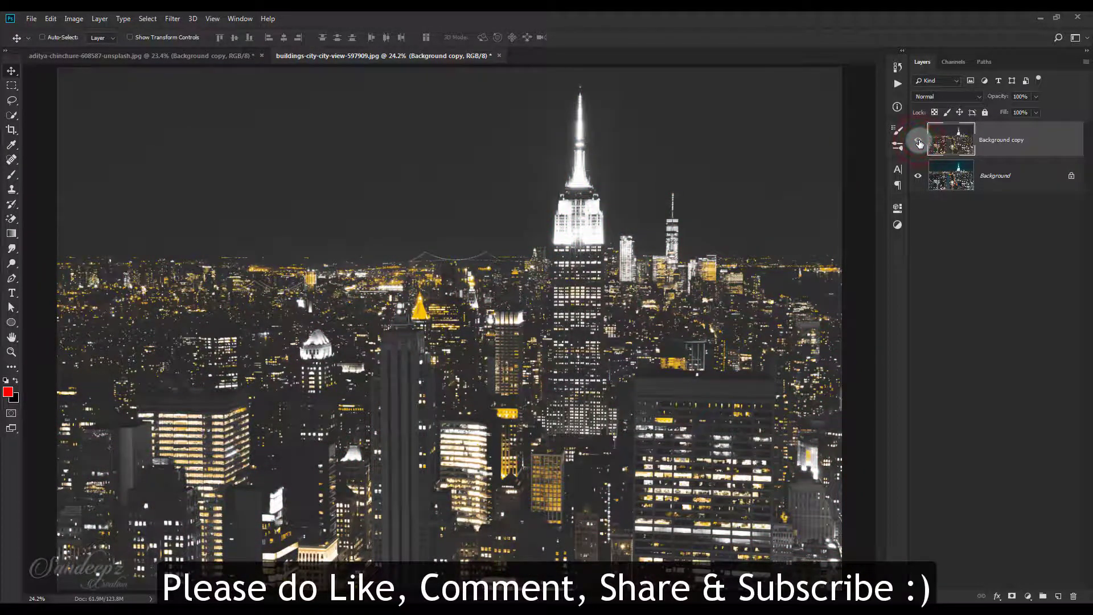